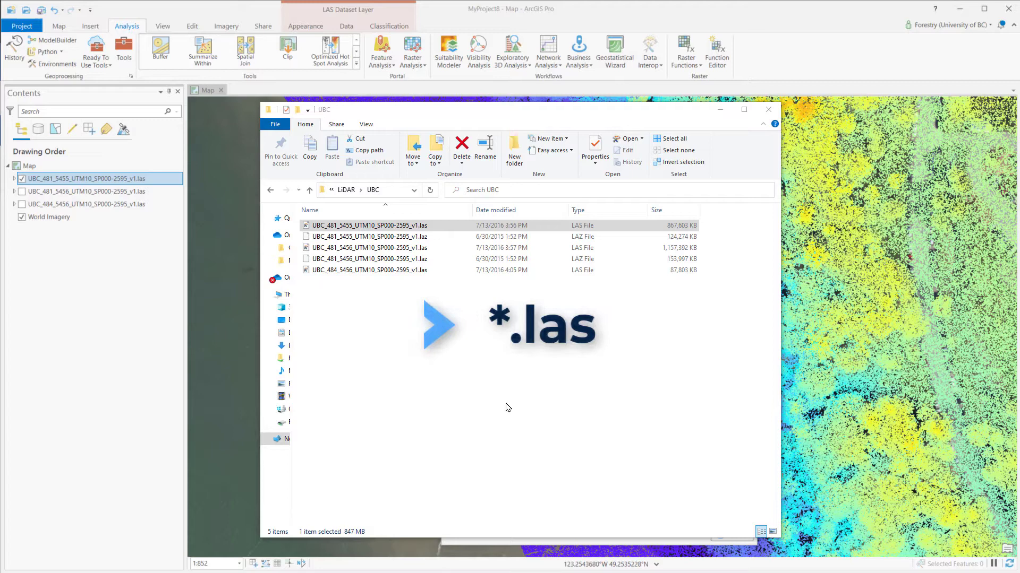
Compare the Size values of the UBC .las tiles with the compressed .laz version of the largest tile.
left_click(423, 228)
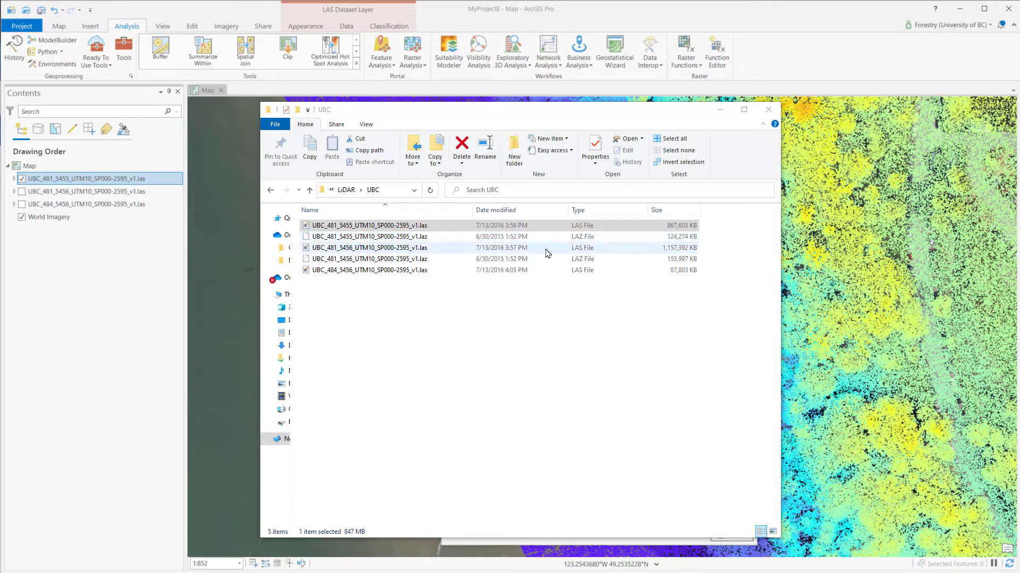
left_click(685, 248)
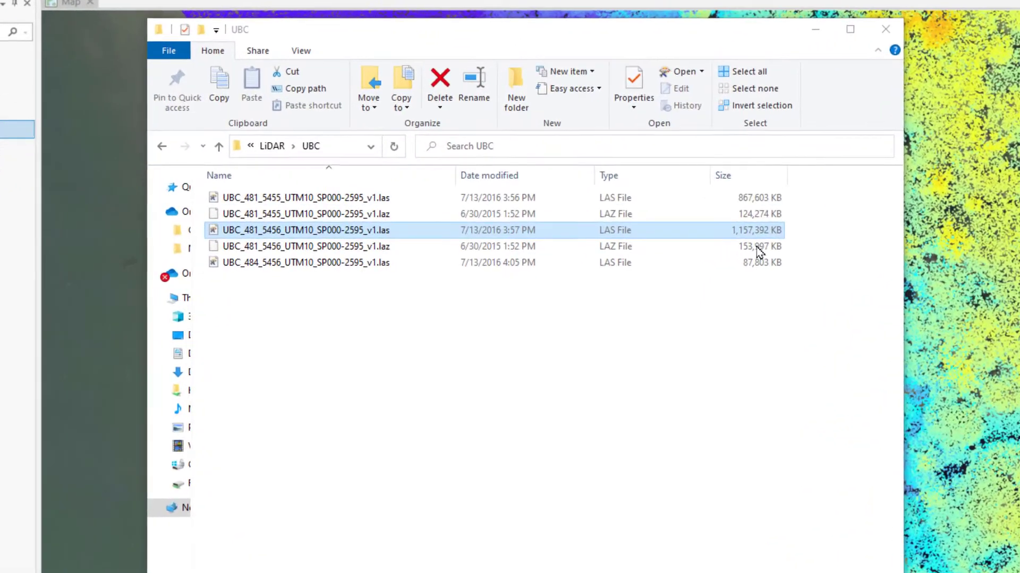
left_click(757, 246)
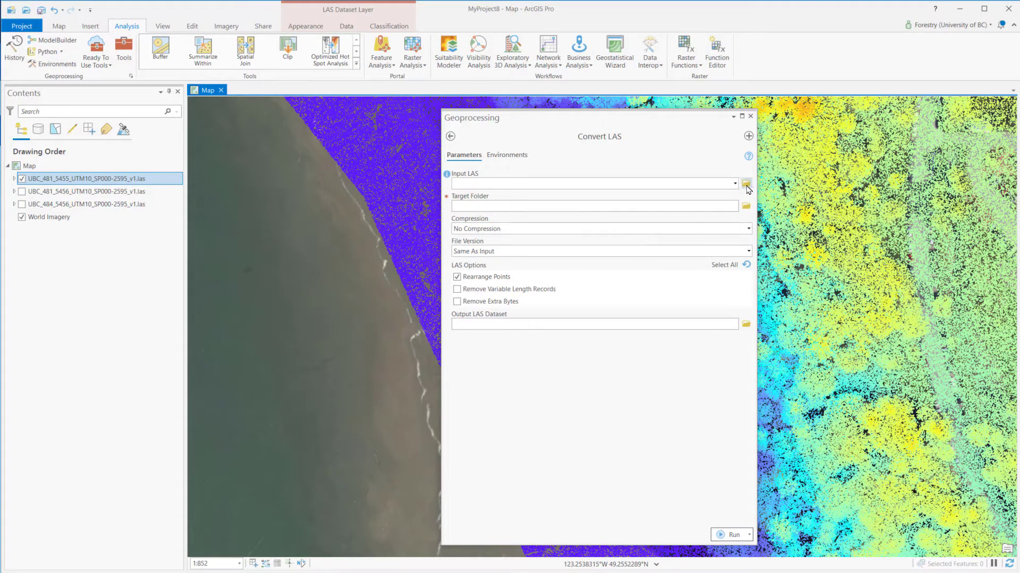
Set the Convert LAS input to the UBC_481_5455 .las layer instead of the .laz, and view compression options.
left_click(746, 184)
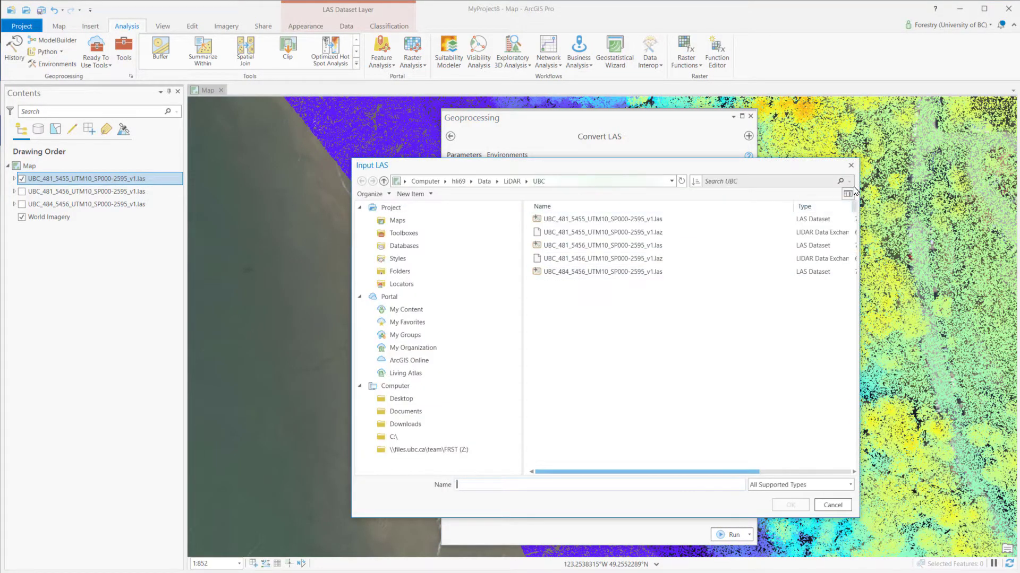
left_click(658, 234)
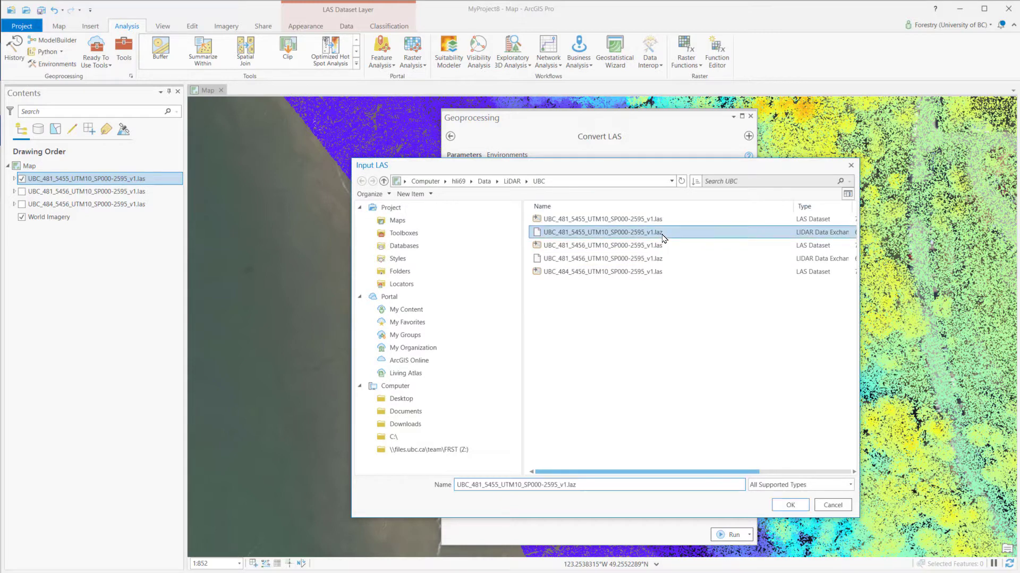
left_click(789, 505)
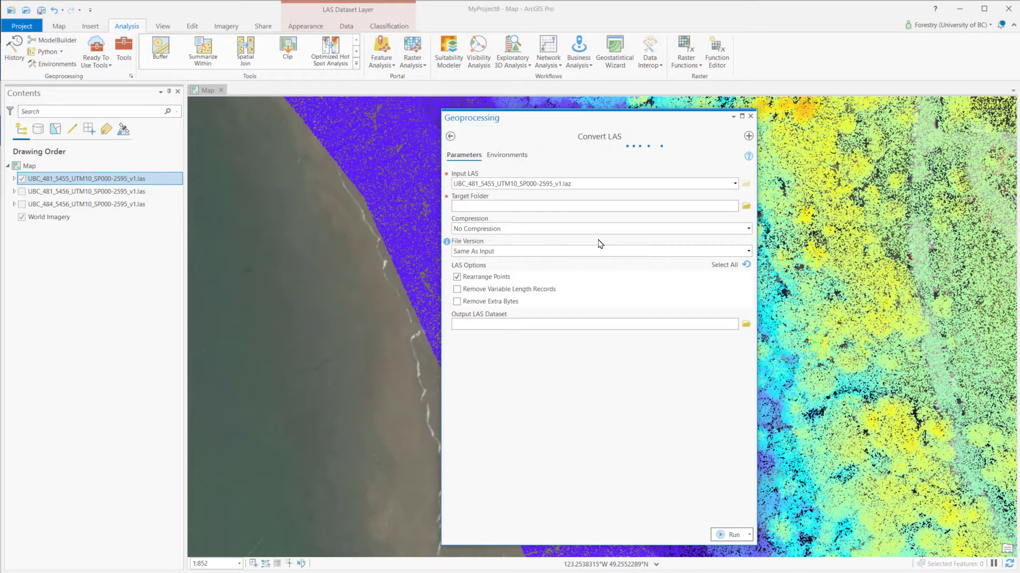
left_click(735, 184)
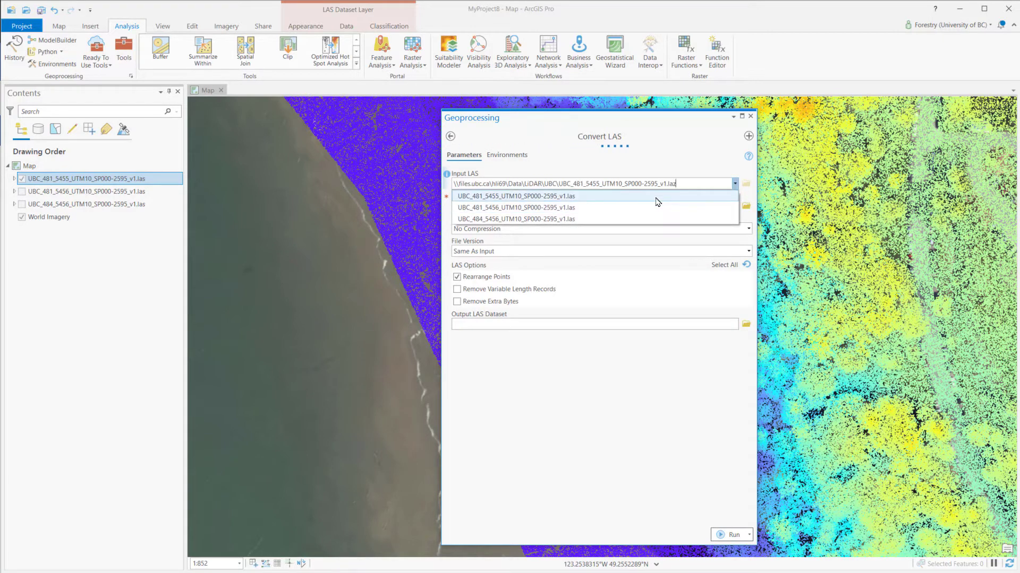
left_click(658, 201)
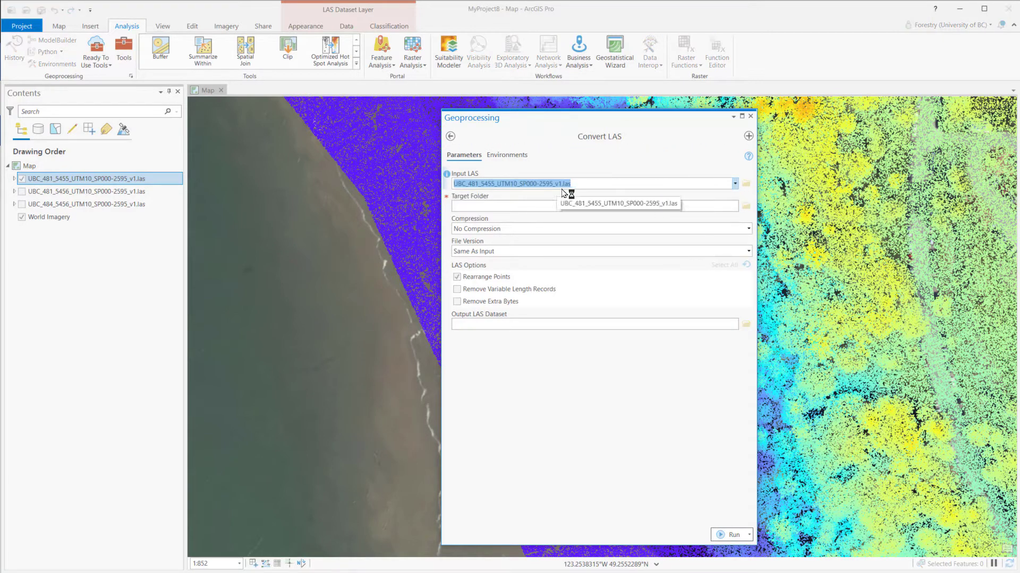
left_click(749, 230)
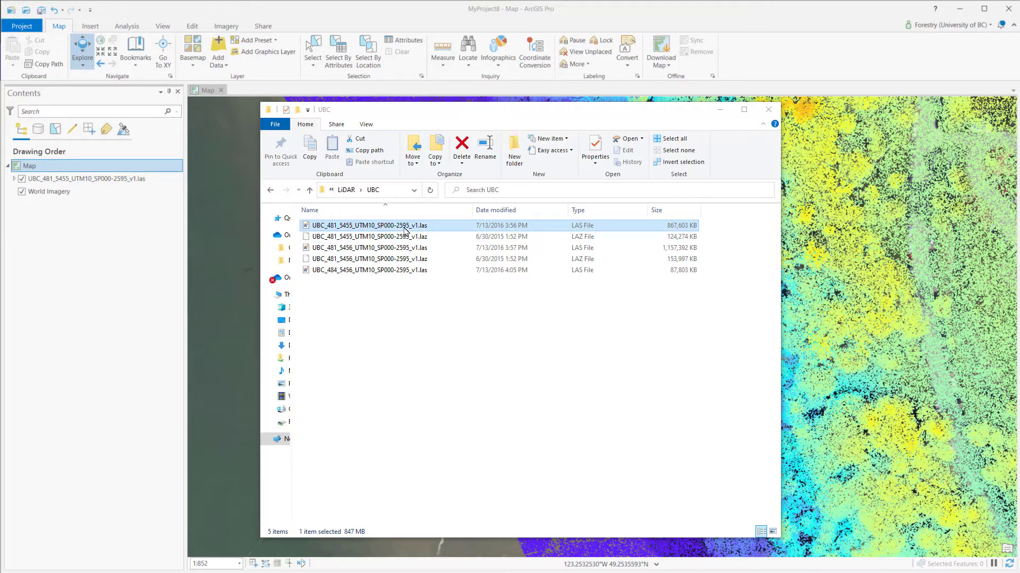
Add the UBC_481_5456 .las tile to Contents, review the LAS layer tabs, and remove the other LAS layer.
left_click_drag(405, 230, 136, 191)
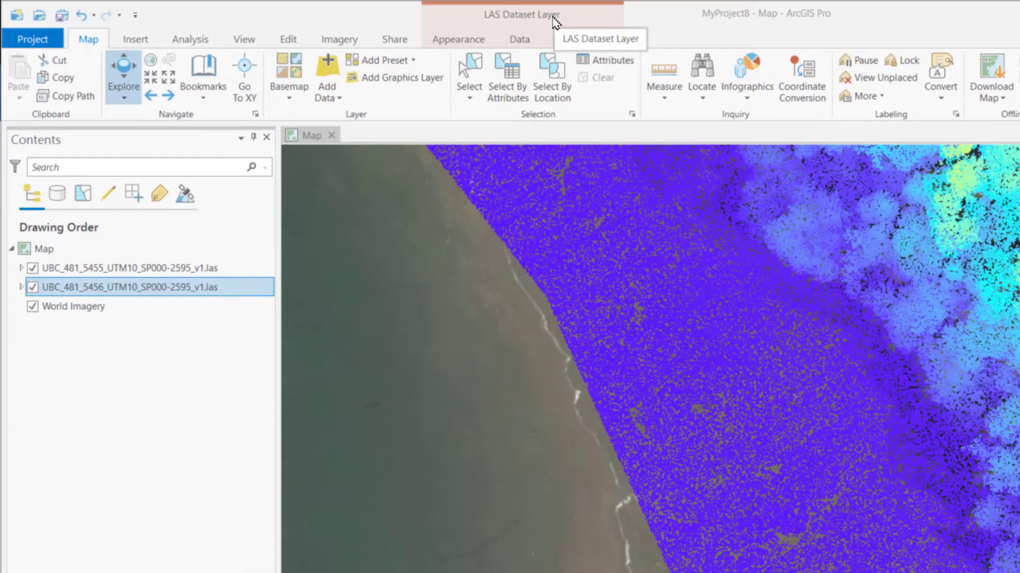
left_click(555, 21)
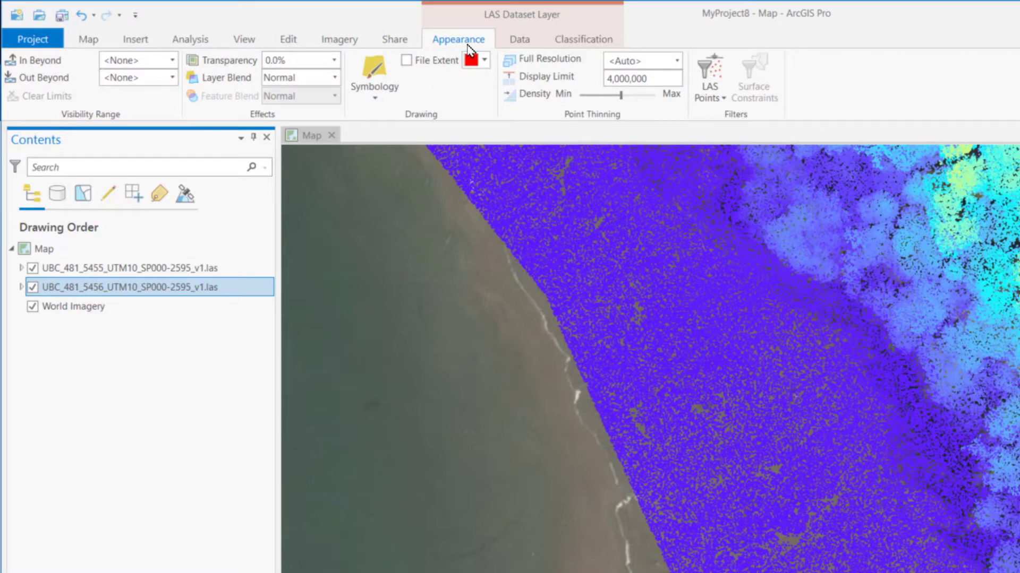
left_click(521, 41)
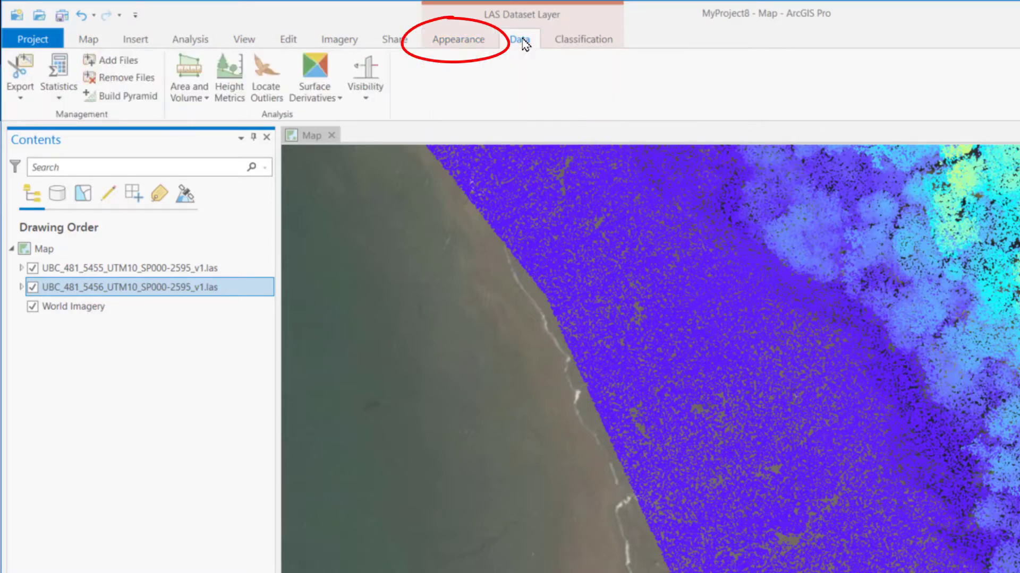
left_click(572, 40)
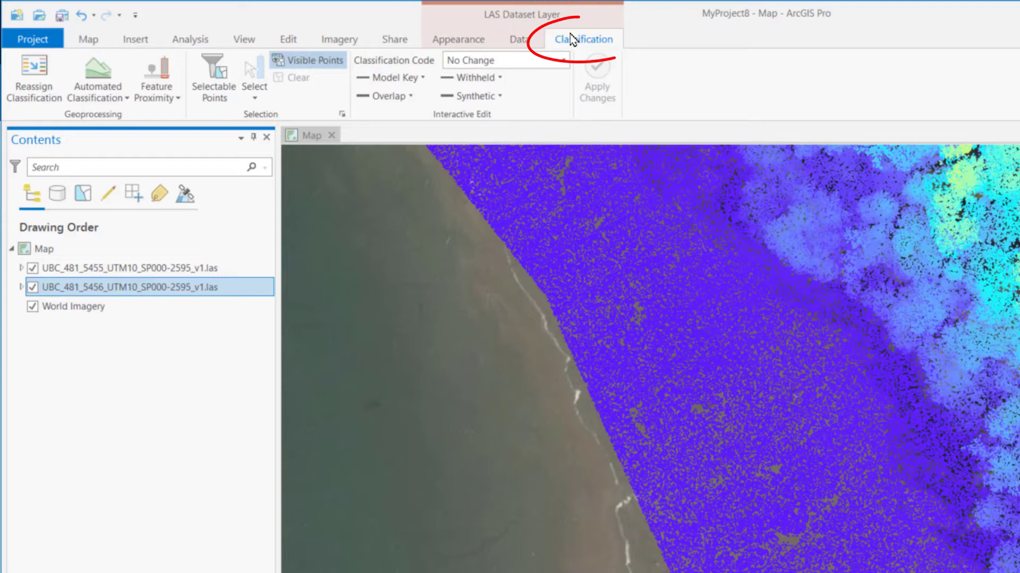
right_click(172, 288)
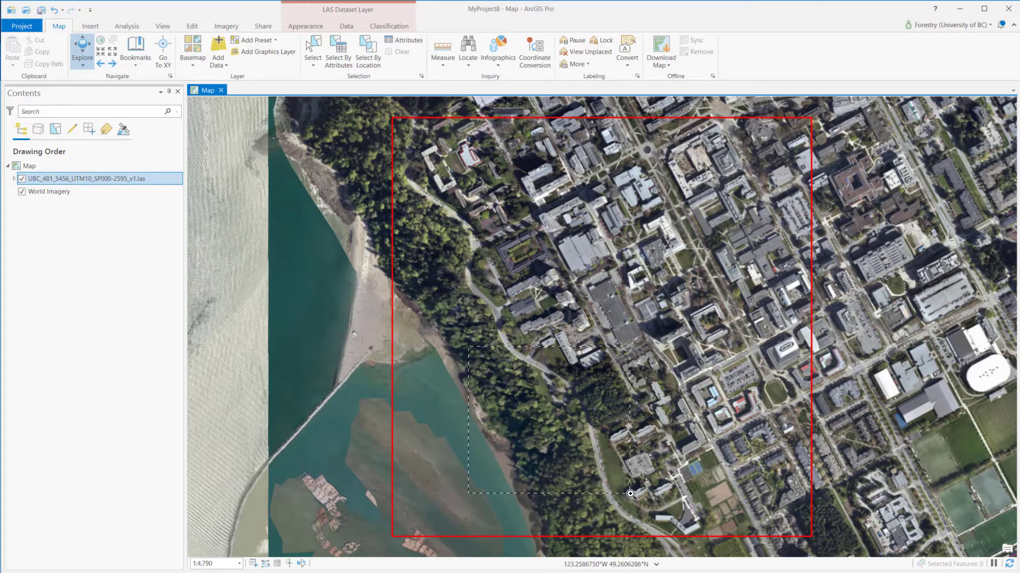
Zoom to the shoreline and confirm Full Resolution stays <Auto> with a 4,000,000-point display limit.
left_click_drag(630, 493, 630, 494)
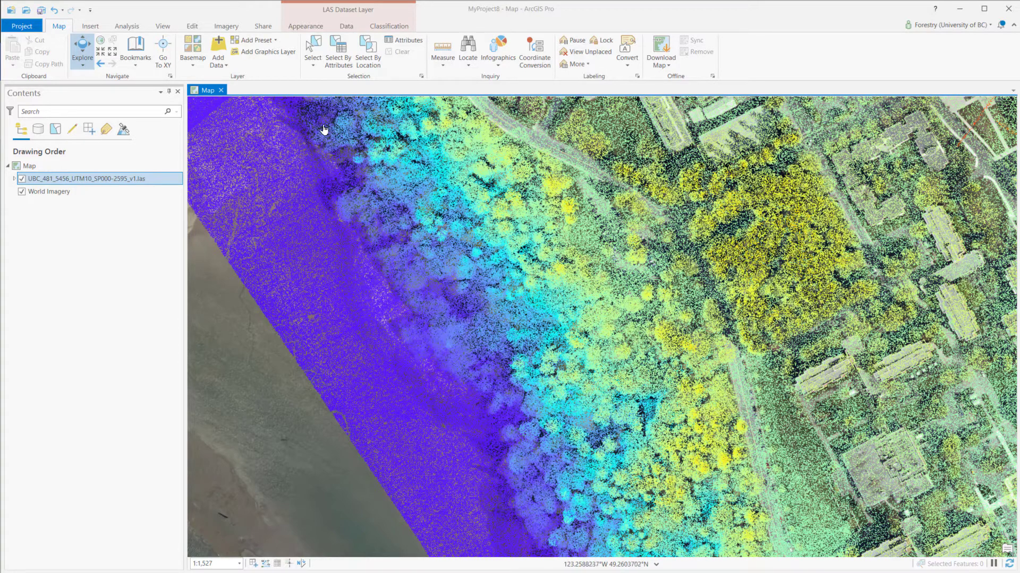
left_click(306, 27)
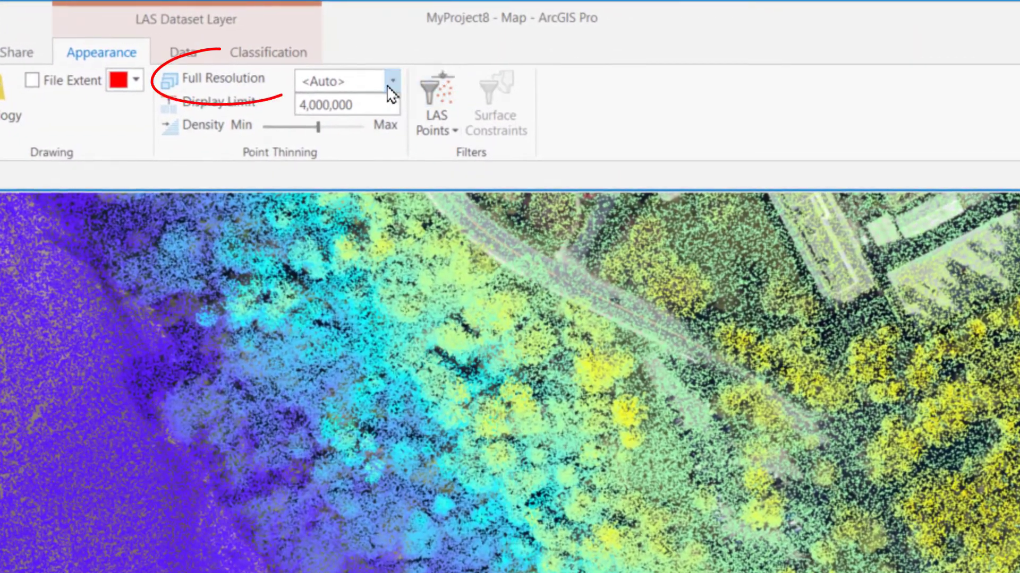
left_click(411, 69)
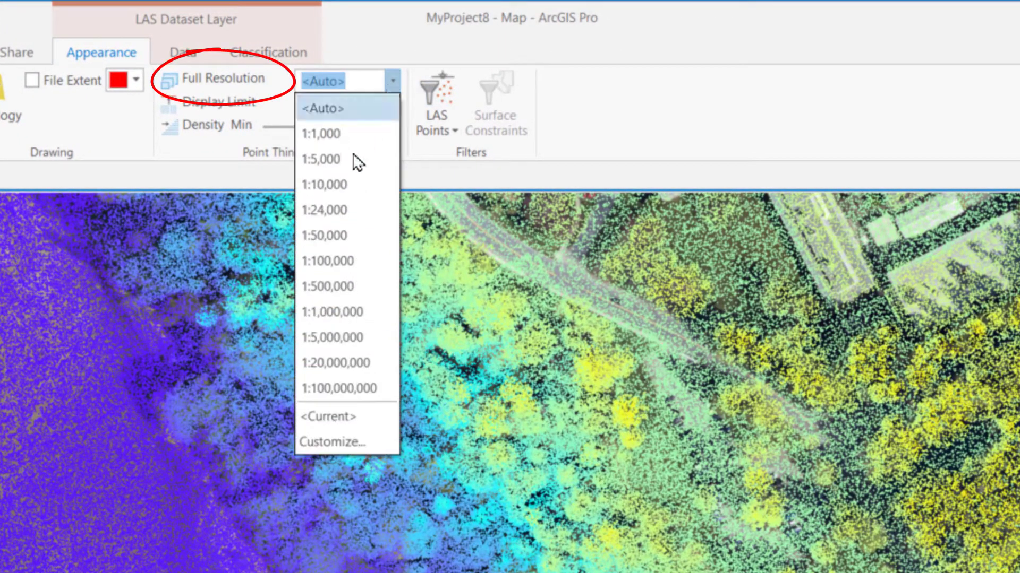
left_click(391, 91)
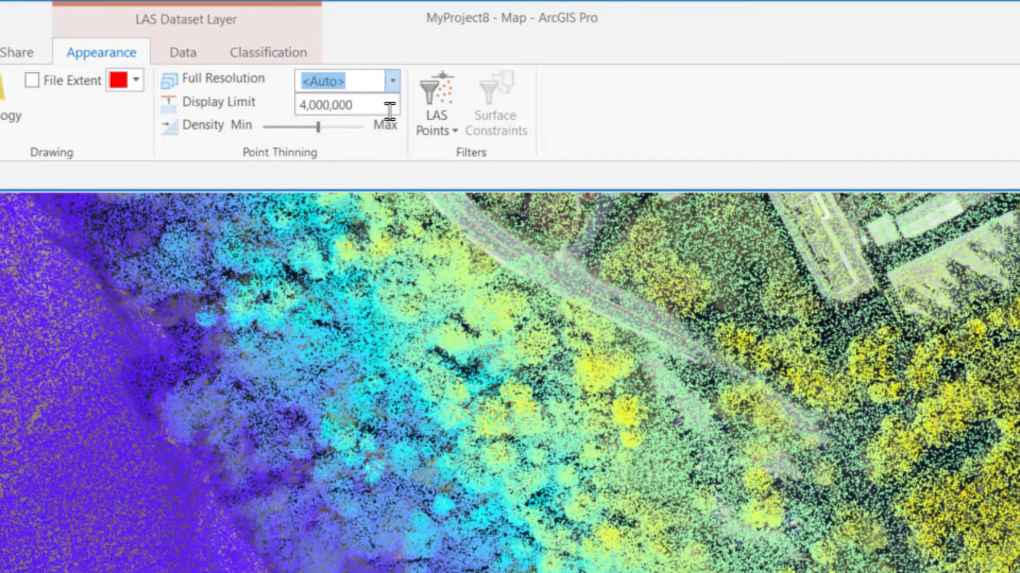
left_click_drag(389, 109, 292, 108)
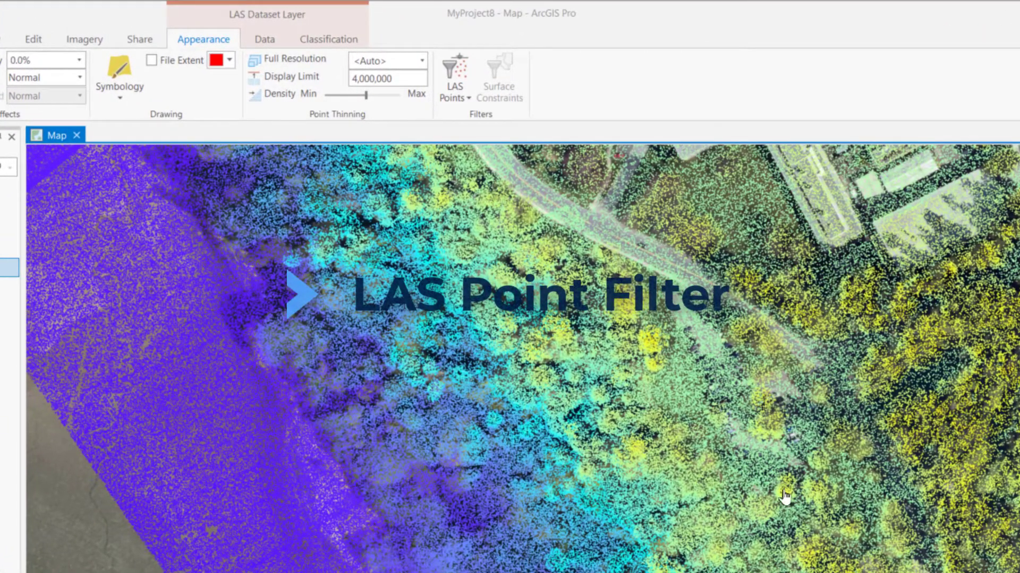
Review the LAS point filter and point cloud renderer options on the Appearance tab.
left_click(460, 100)
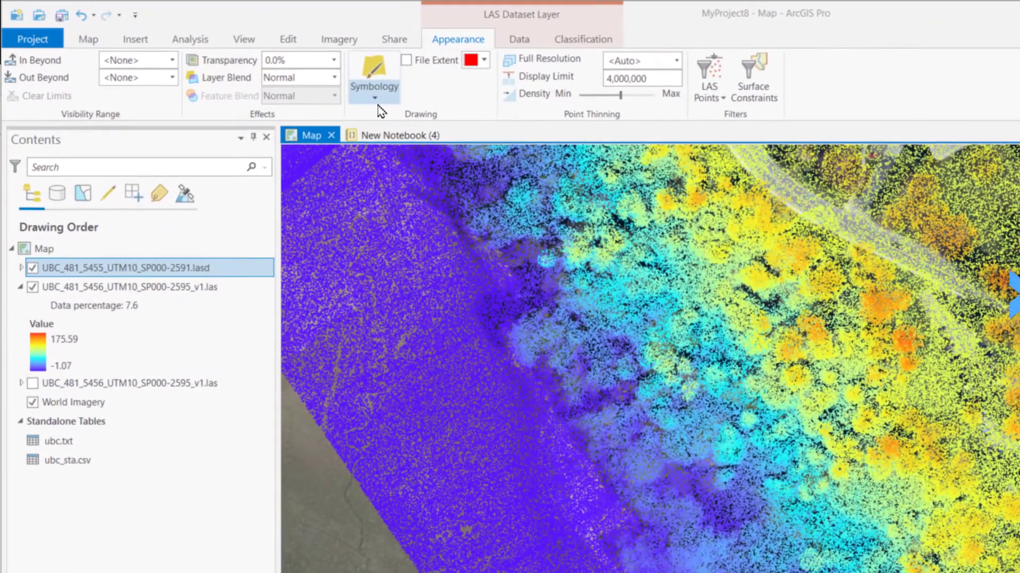
left_click(315, 79)
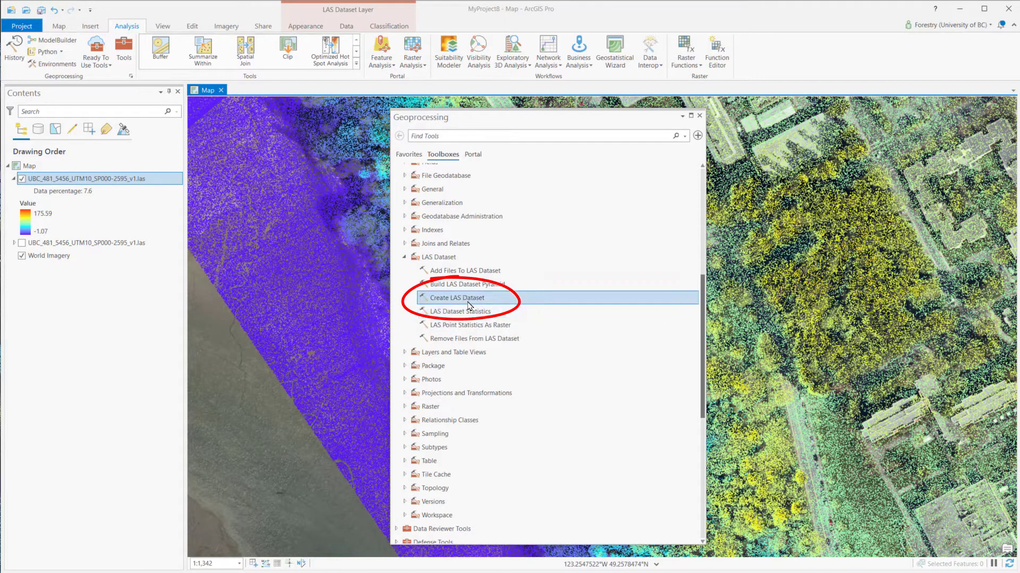
Add all three UBC .las files as Create LAS Dataset inputs and view the Current Z coordinate choices.
left_click(468, 303)
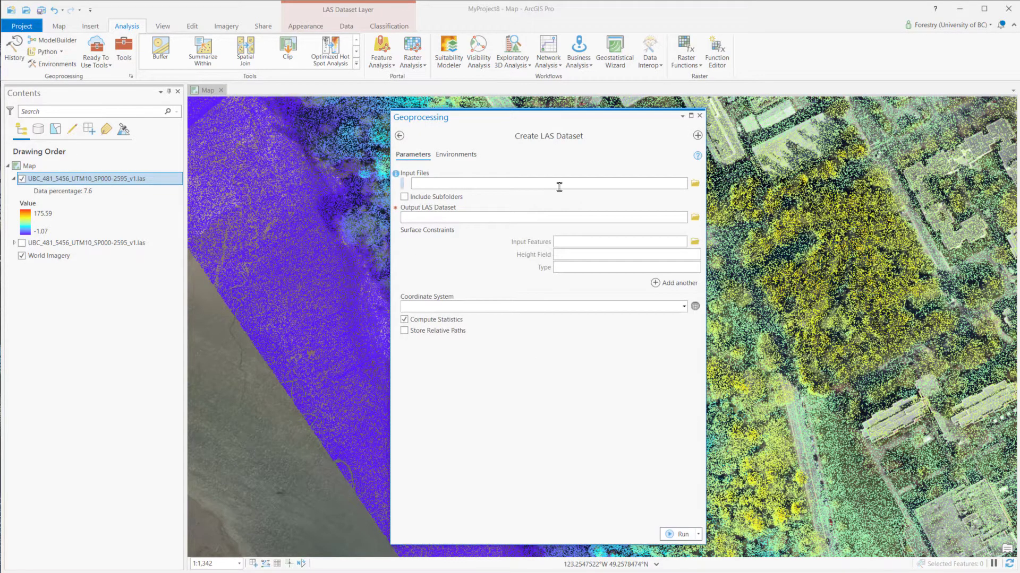
left_click(694, 183)
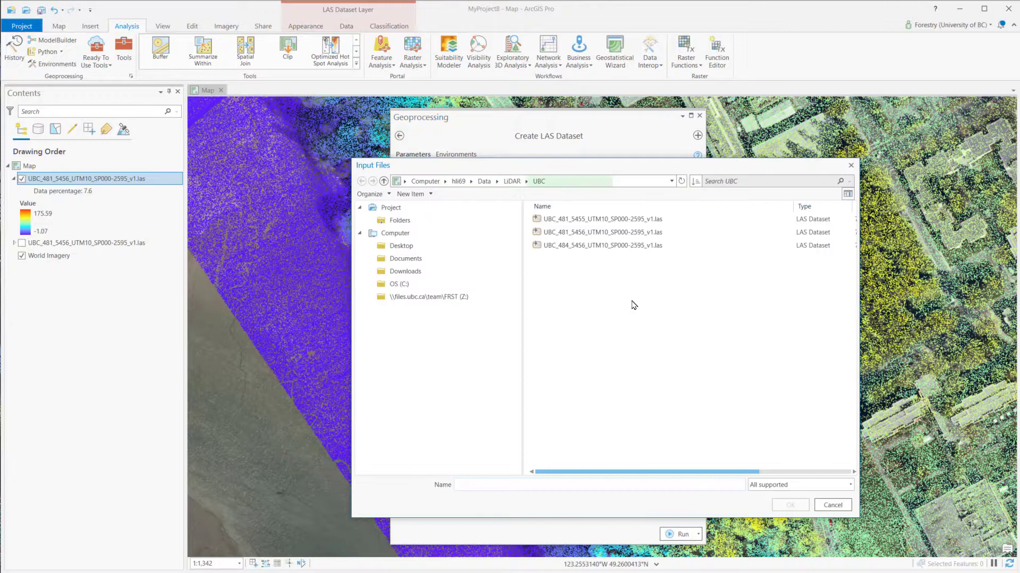
left_click(634, 245)
left_click(635, 219)
left_click(634, 248, "ctrl")
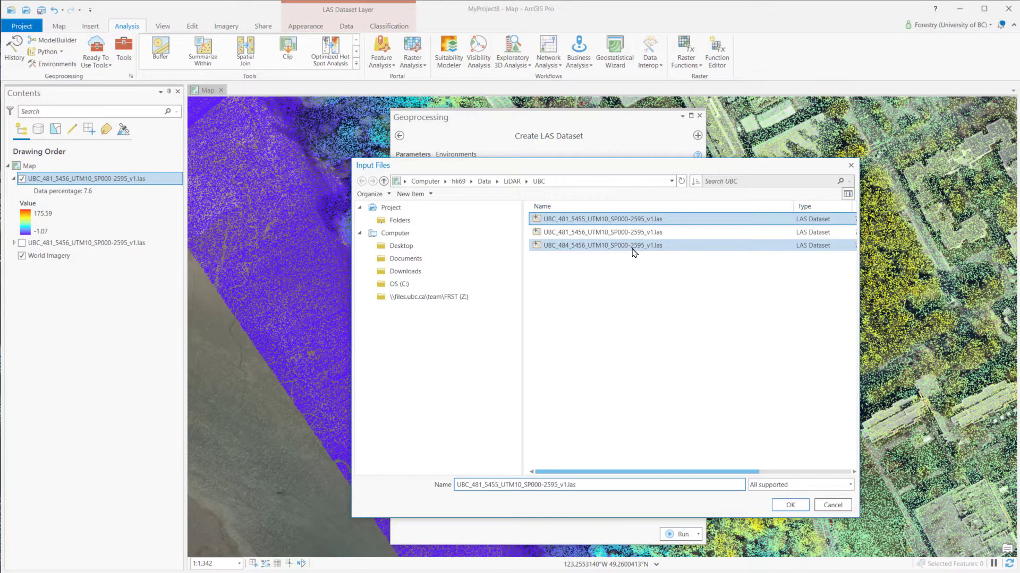
left_click(633, 249, "shift")
left_click(793, 507)
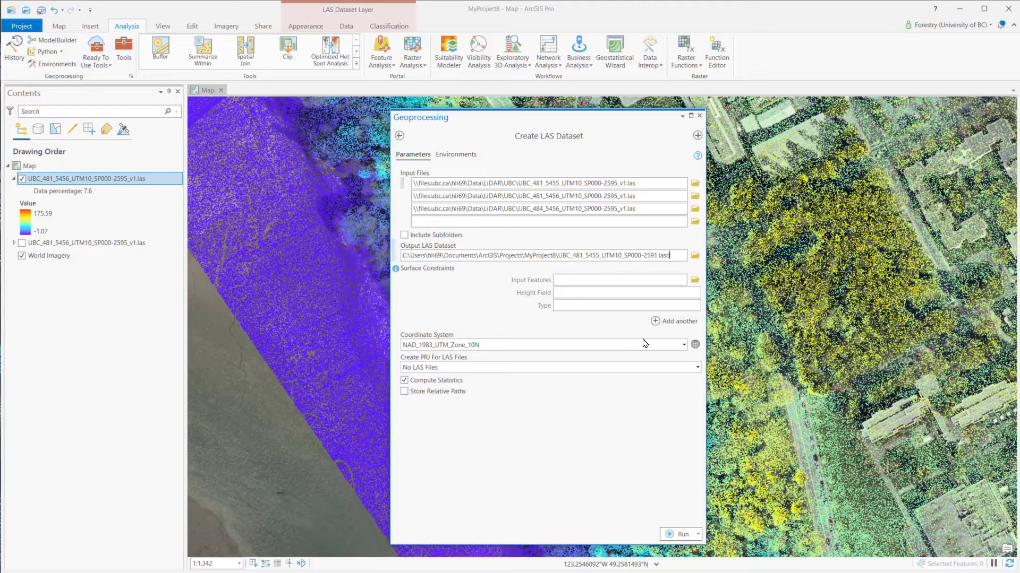
left_click(695, 345)
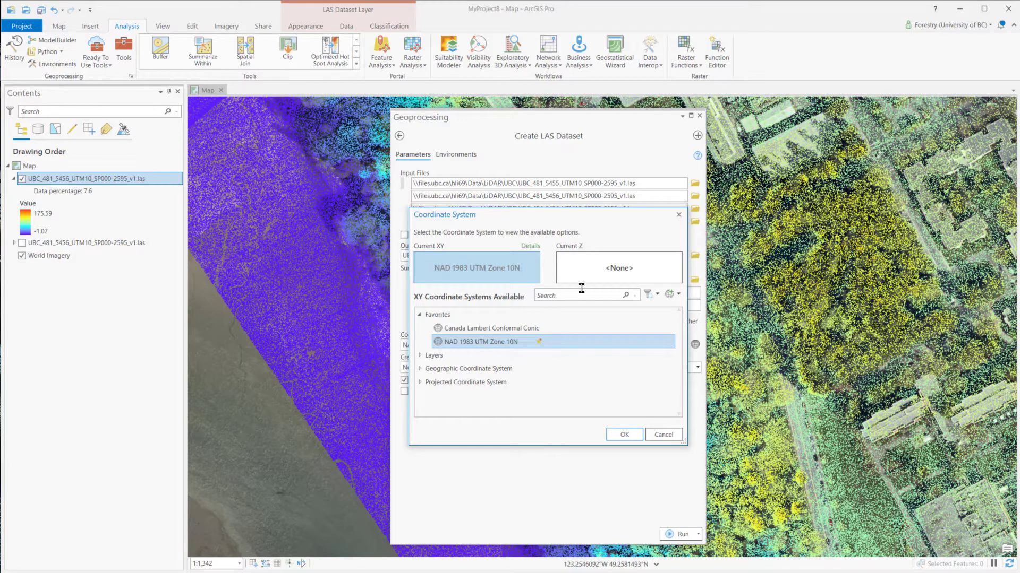
left_click(621, 265)
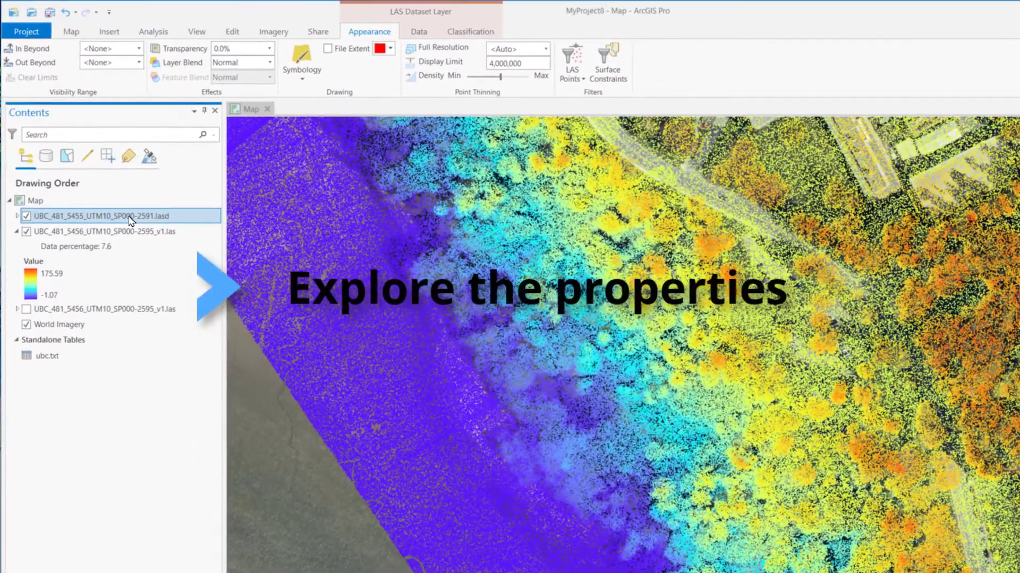
Open the .lasd layer's properties and check Source: 63,632,439 points, 3 LAS files, vertical units.
right_click(131, 221)
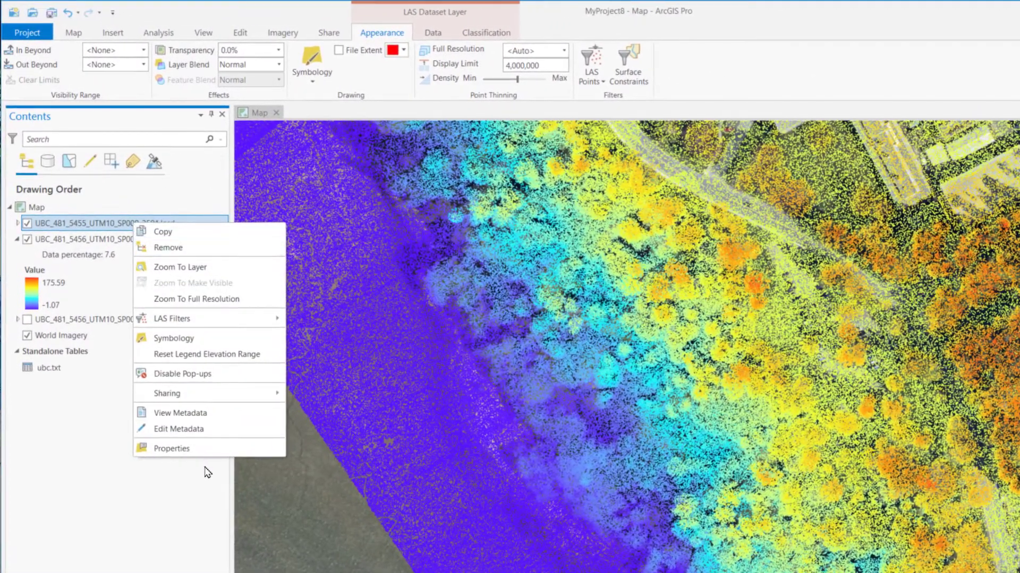
left_click(205, 455)
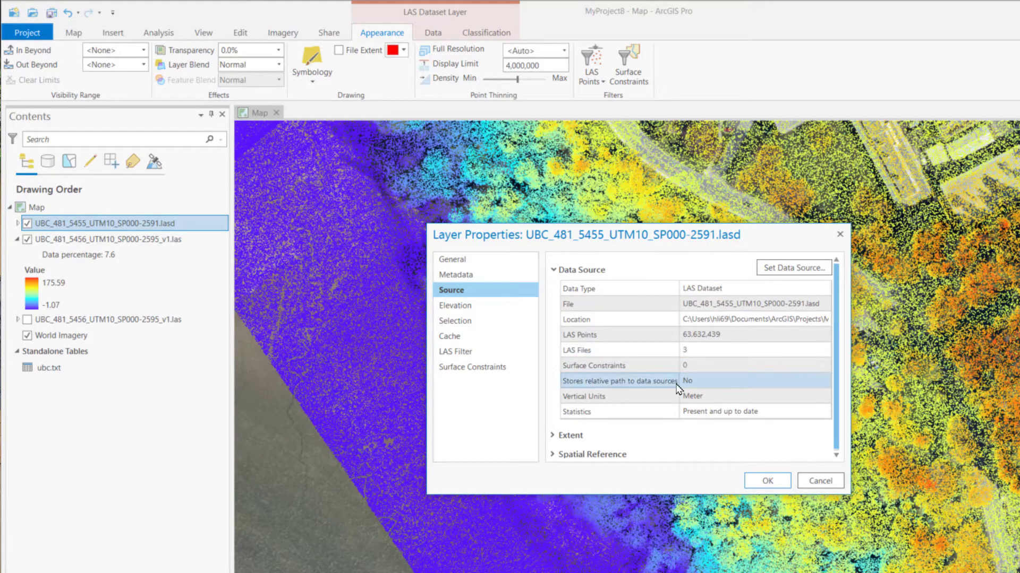
left_click(730, 333)
double_click(730, 334)
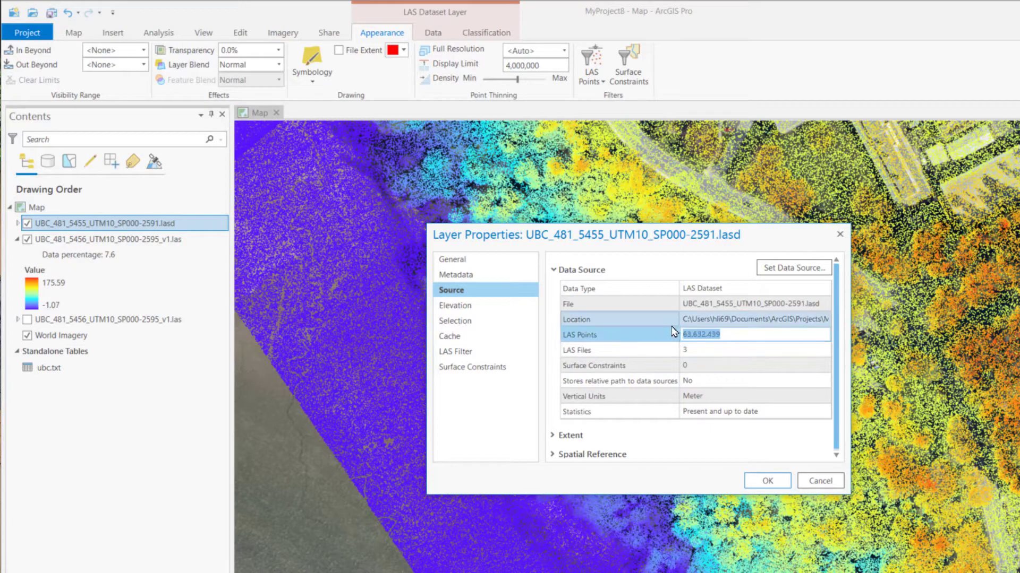
double_click(704, 350)
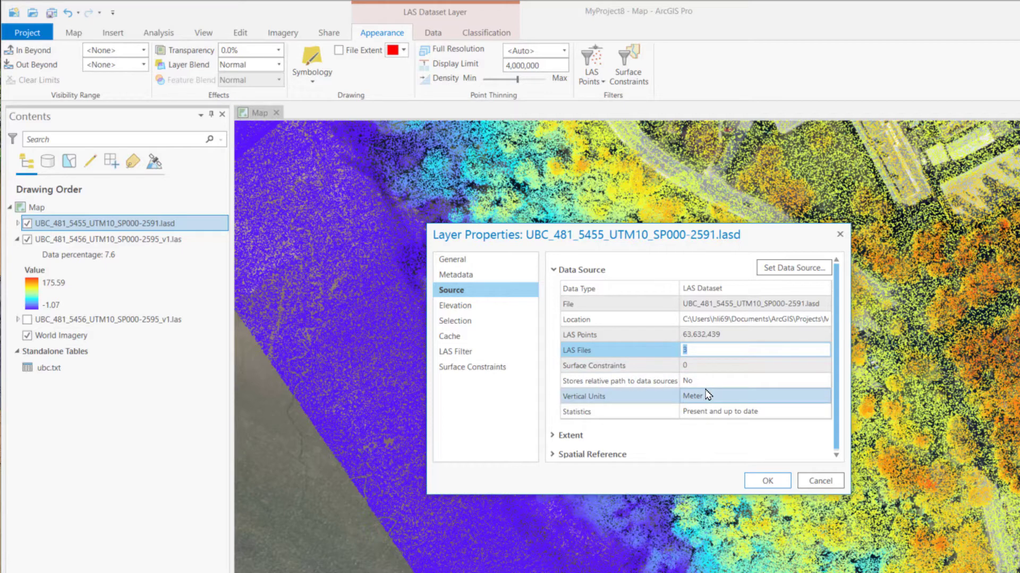
double_click(722, 395)
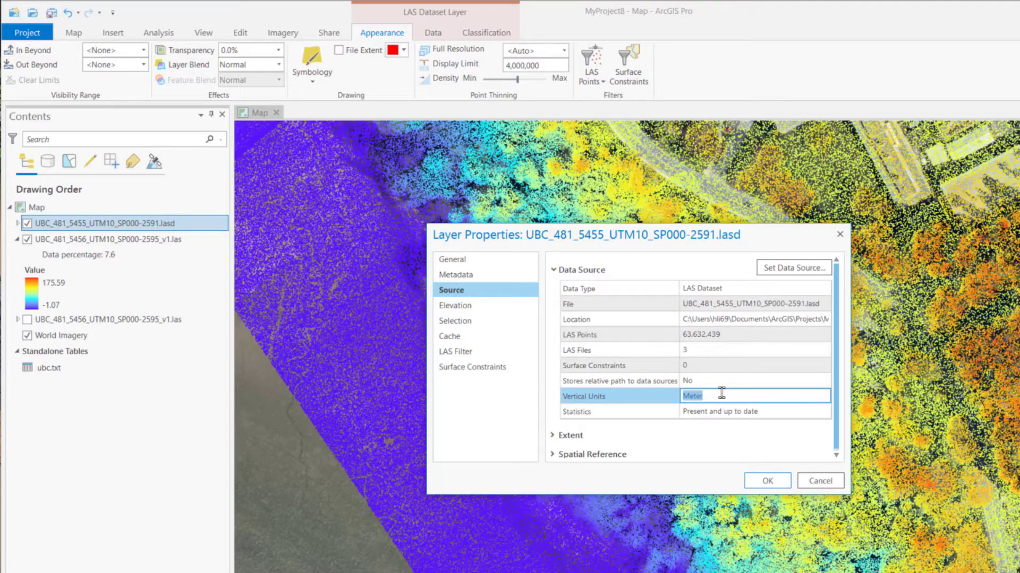
Expand Spatial Reference and scroll down to the vertical coordinate system.
left_click(553, 455)
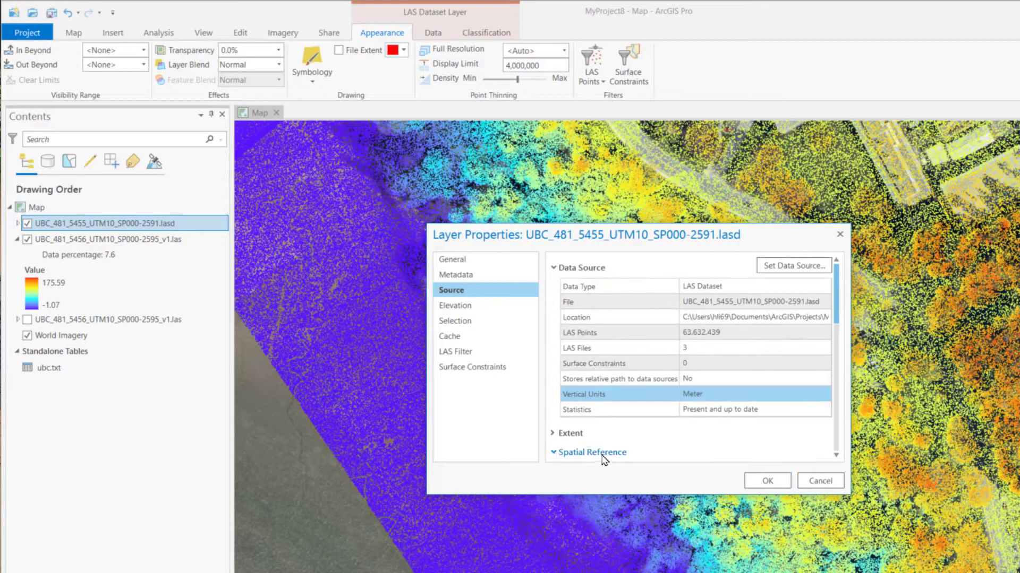
left_click_drag(838, 319, 830, 376)
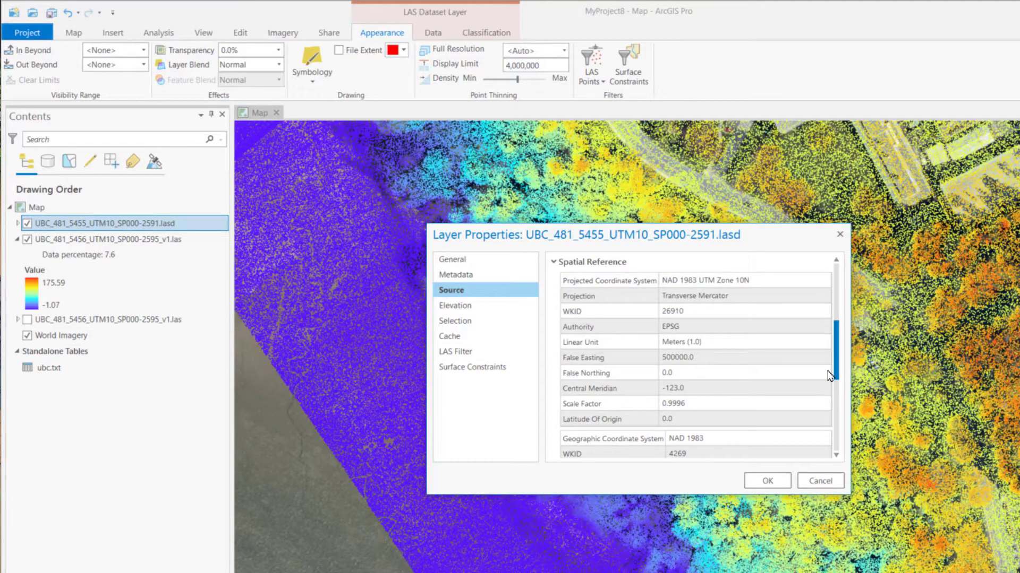
left_click_drag(830, 376, 820, 451)
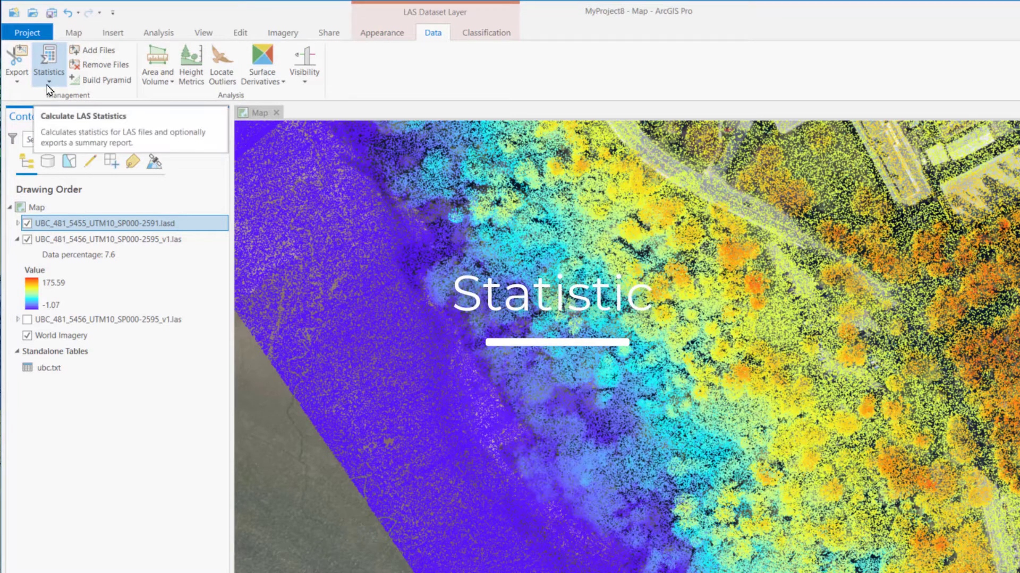
Set up Calculate Statistics for ubc_sta.csv with Aggregate Statistics for All Files and Point decimal separator.
left_click(47, 85)
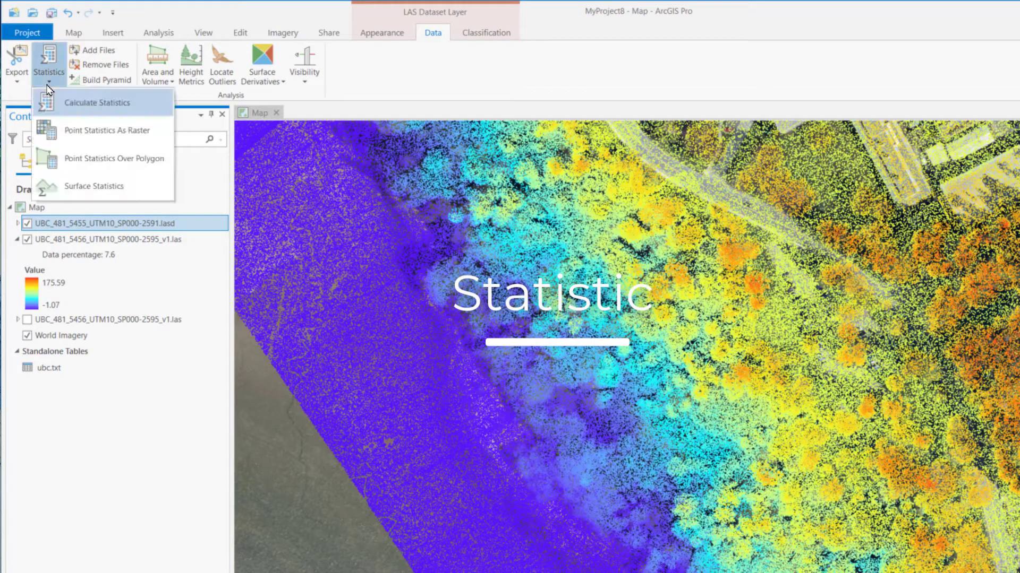
left_click(84, 111)
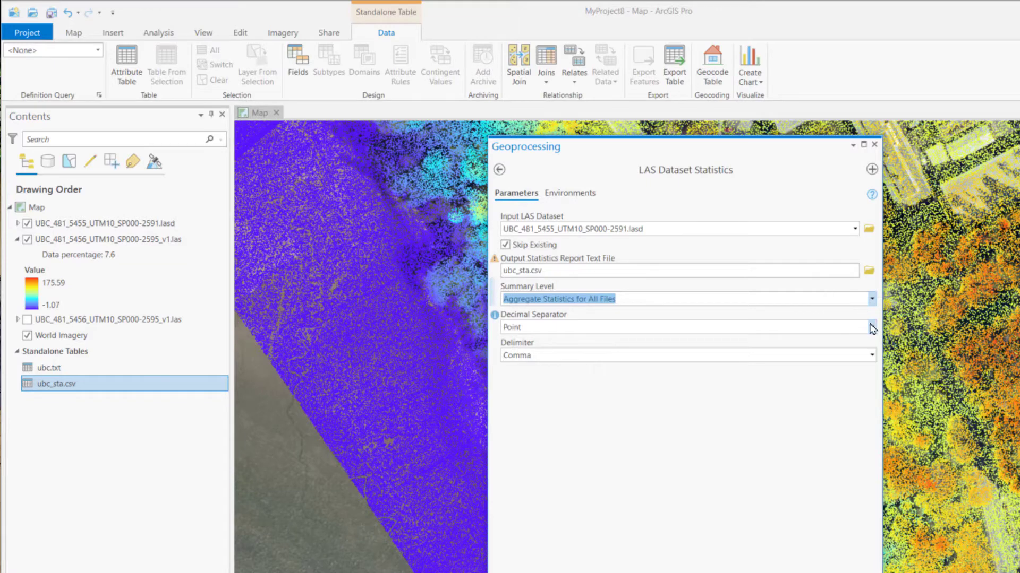
left_click(872, 300)
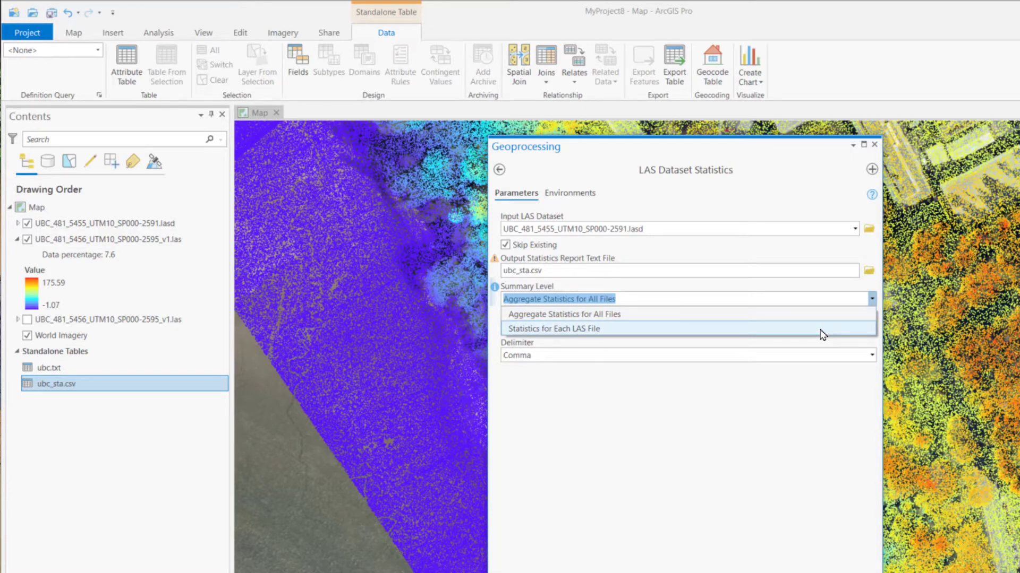
left_click(798, 433)
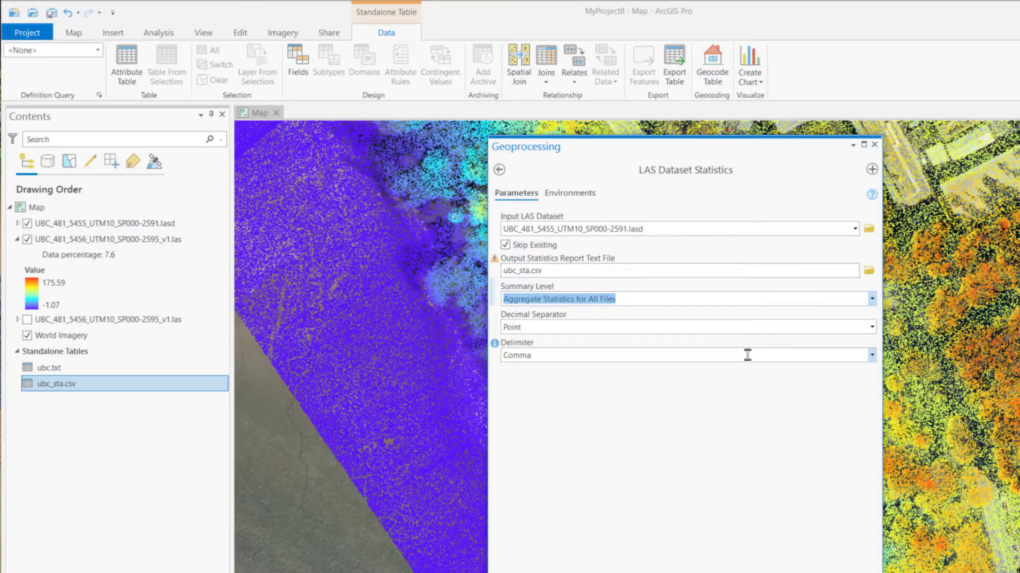
left_click(872, 327)
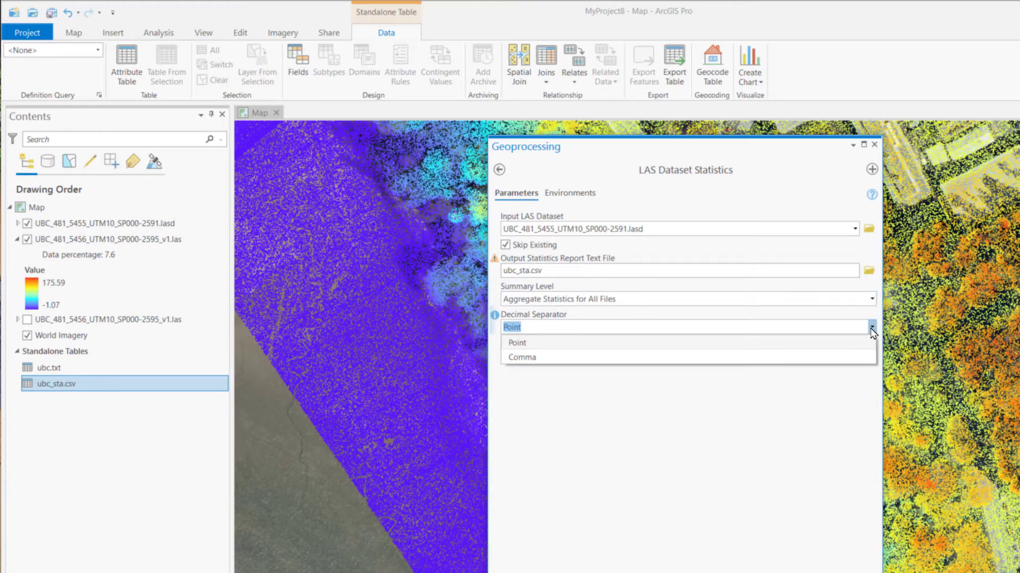
left_click(871, 328)
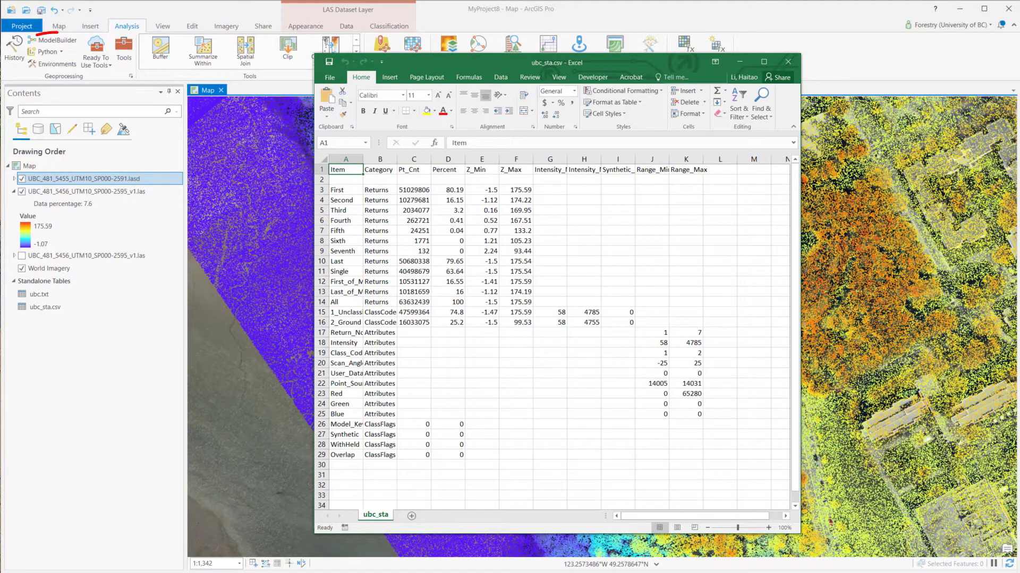
Run arcpy.Describe on the .lasd in a new notebook, getting point spacing 0.14767824483819111.
left_click(47, 53)
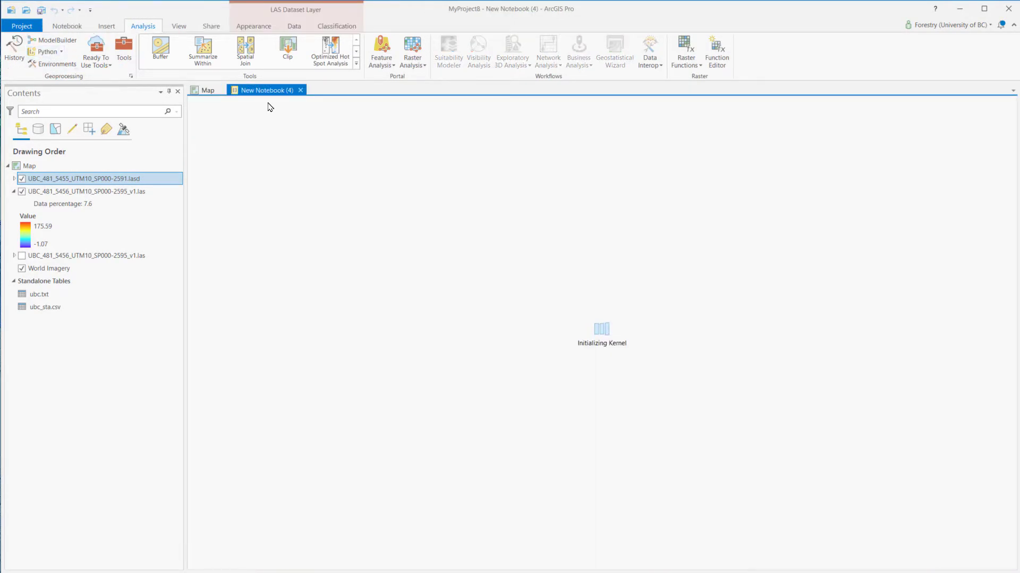
type("arcpy.Describe('UBC_481_5455_UTM10_SP000-2591.lasd').pointspacing")
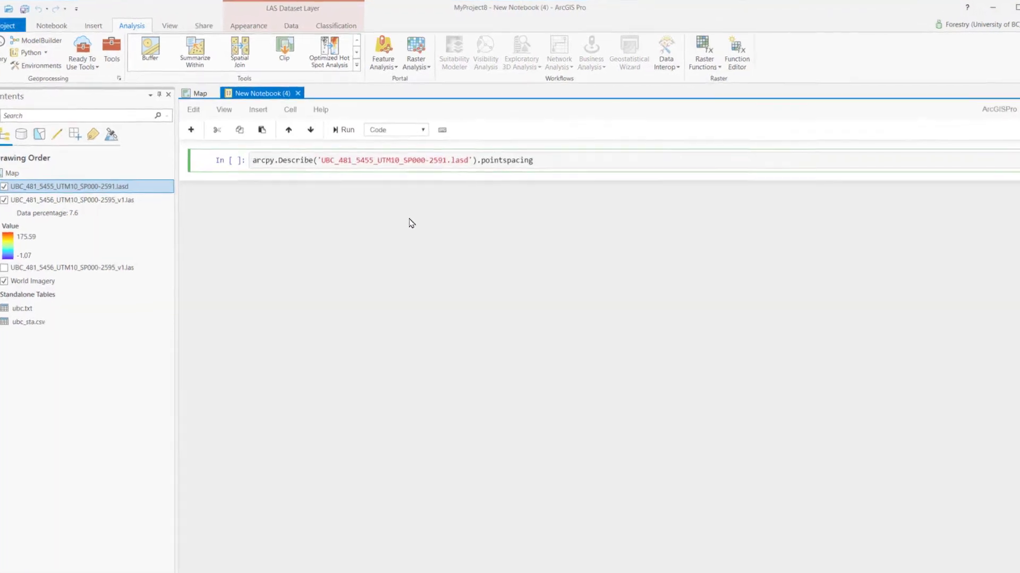
key("shift+Return")
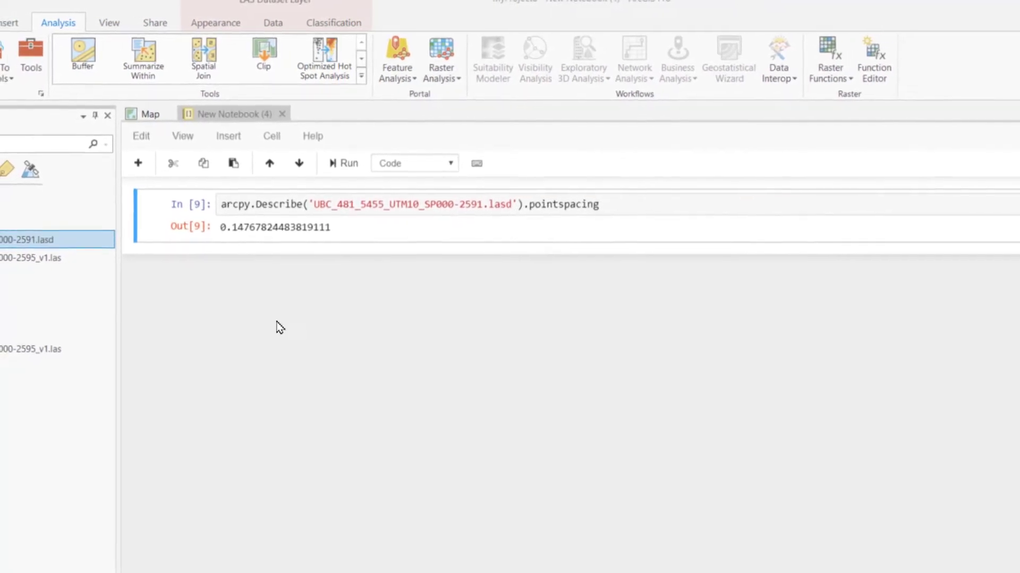
Return from the Python notebook to the map view.
left_click(159, 110)
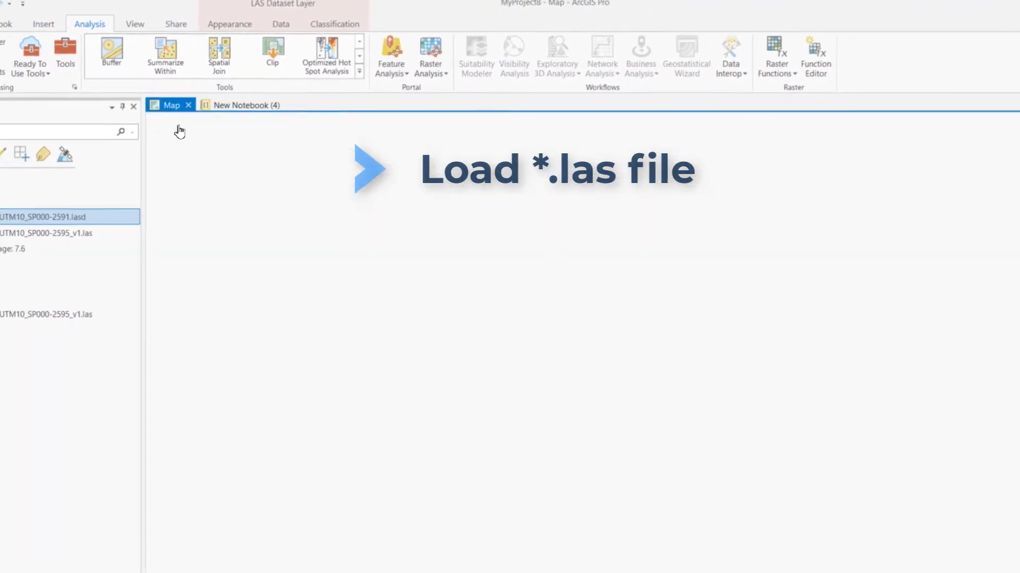